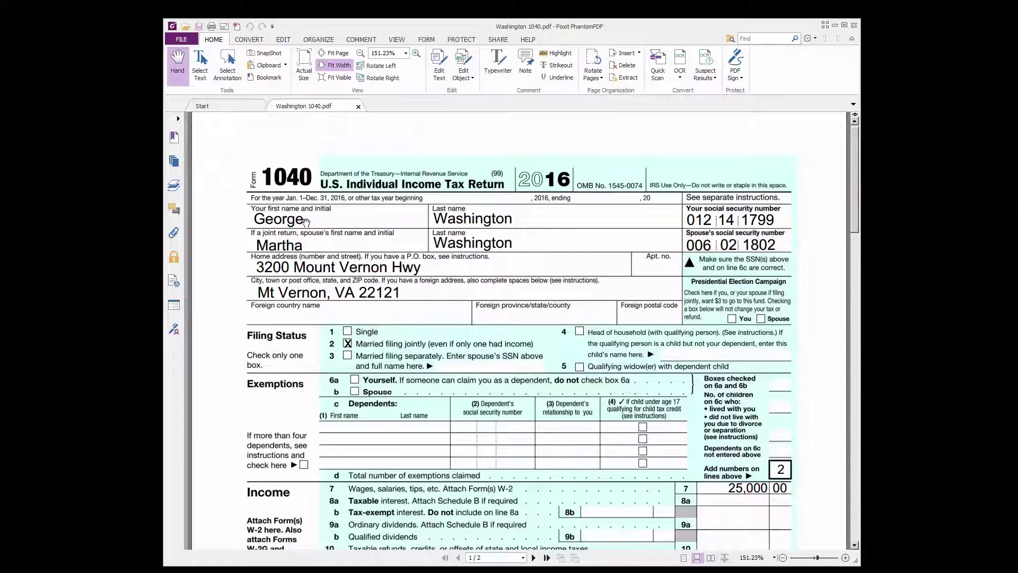
# Step: Examine the Lincoln and Jackson 1040 tax returns and the prescription PDF from the desktop, closing each document after viewing
pyautogui.click(855, 26)
pyautogui.doubleClick(619, 74)
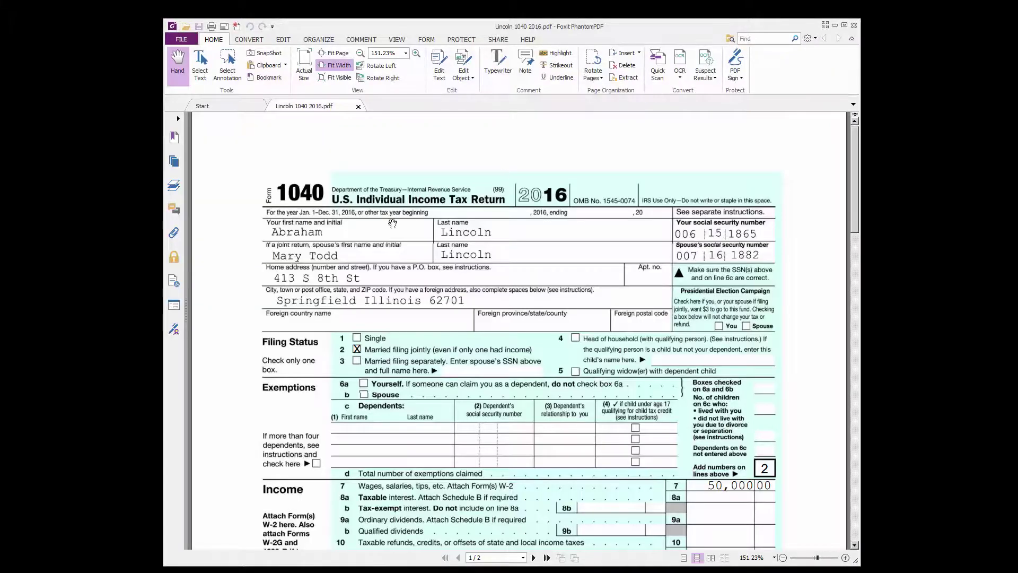
pyautogui.scroll(-1, 373, 407)
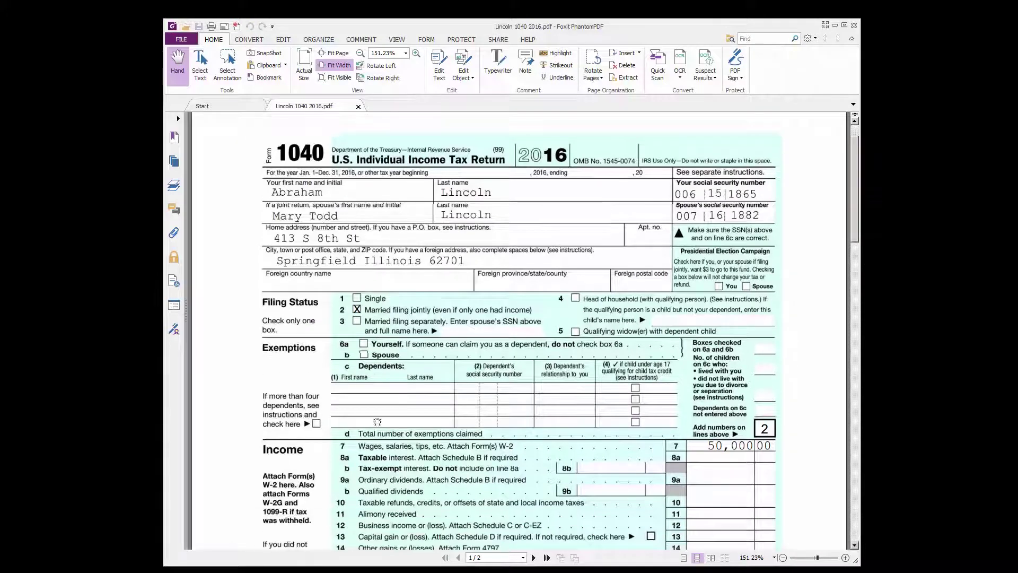
pyautogui.click(854, 26)
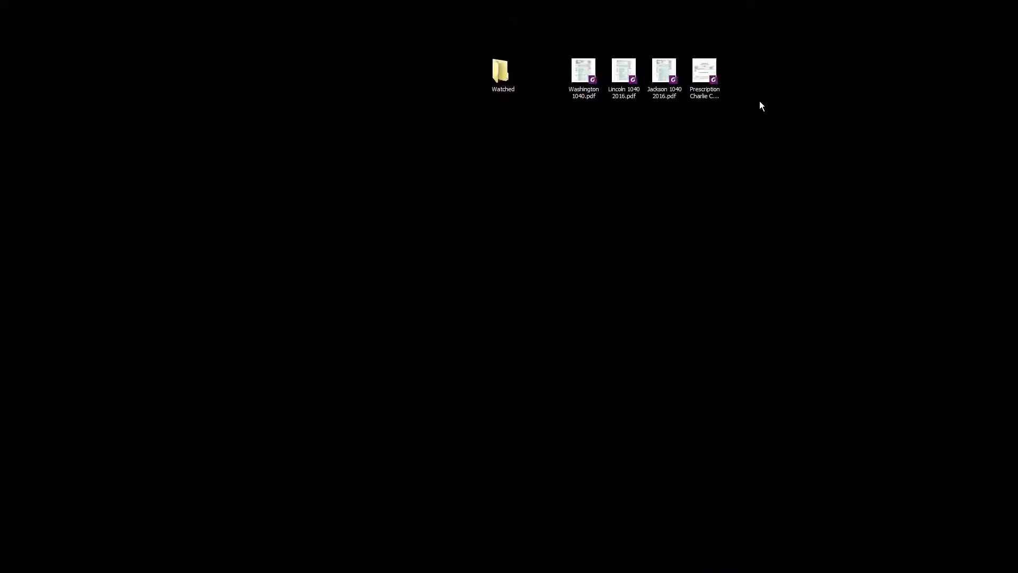
pyautogui.doubleClick(665, 74)
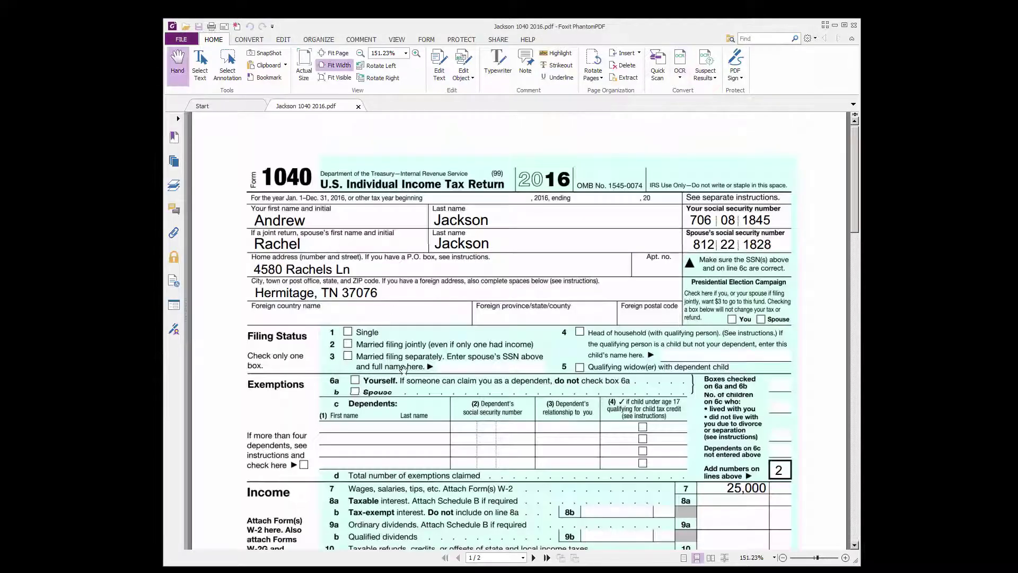
pyautogui.click(853, 26)
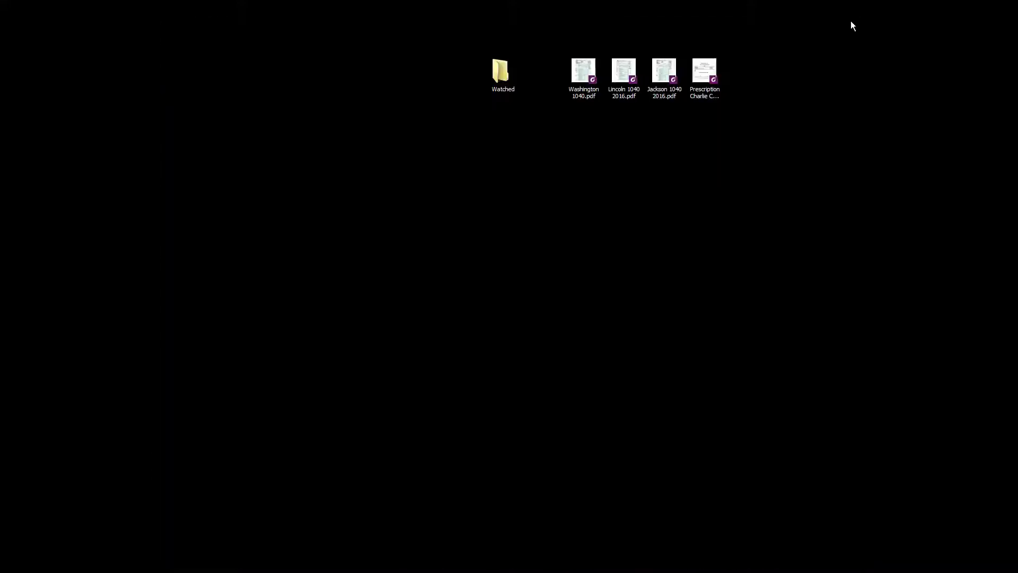
pyautogui.doubleClick(706, 74)
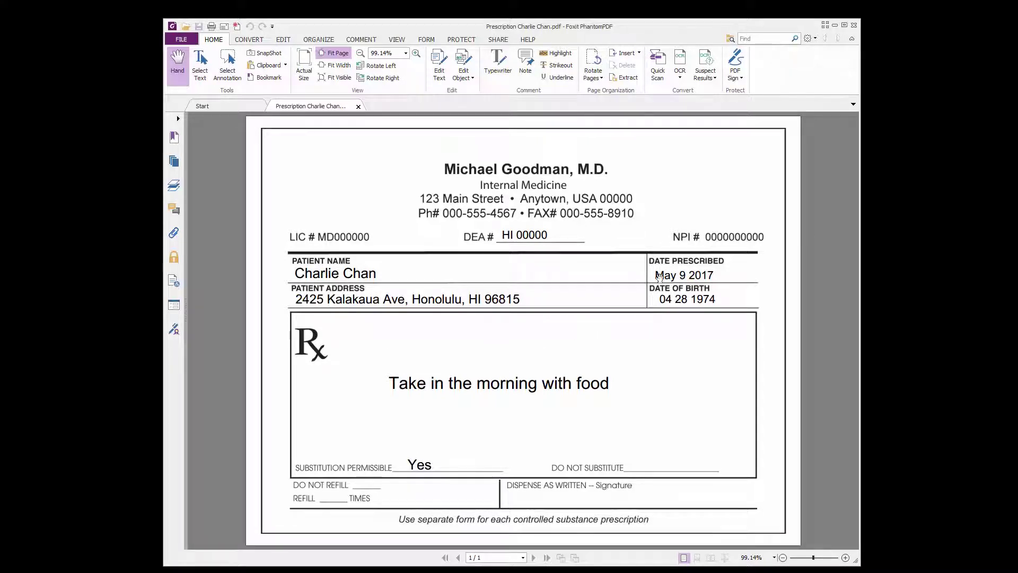
pyautogui.click(855, 25)
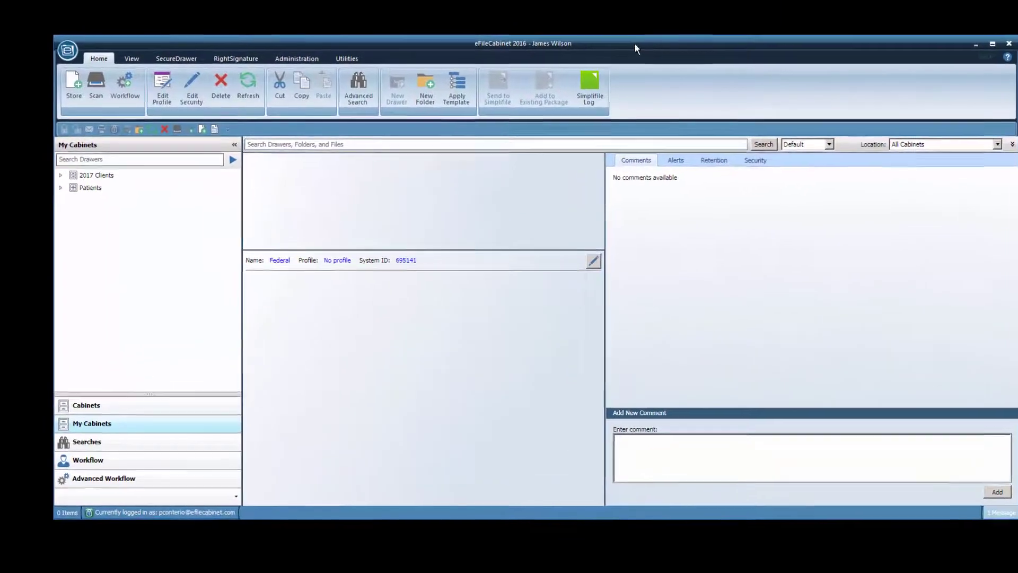
# Step: In eFileCabinet, inspect the existing drawers of the 2017 Clients cabinet, including the Jackson drawer's folders, and those of the Patients cabinet
pyautogui.click(55, 182)
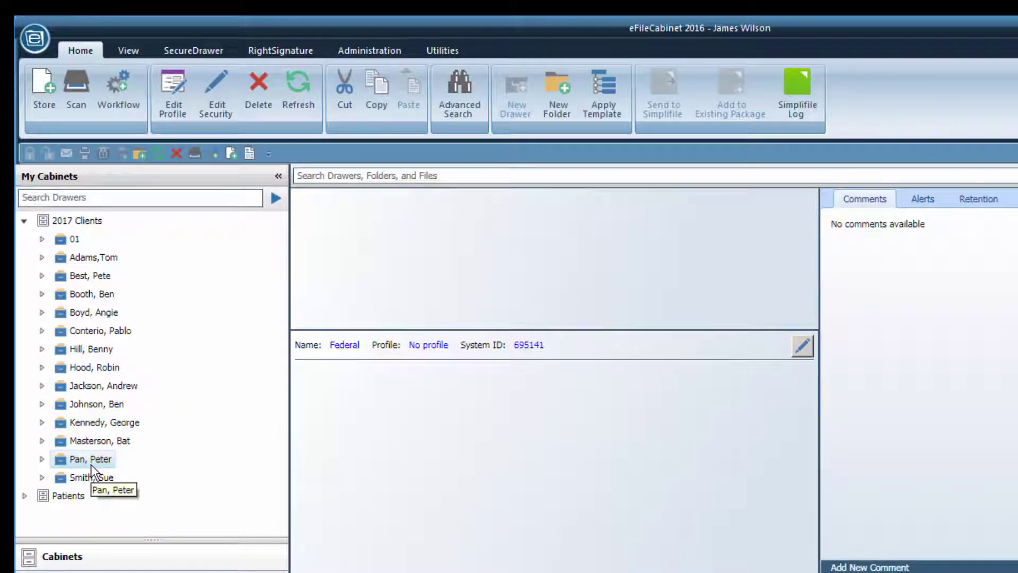
pyautogui.click(41, 386)
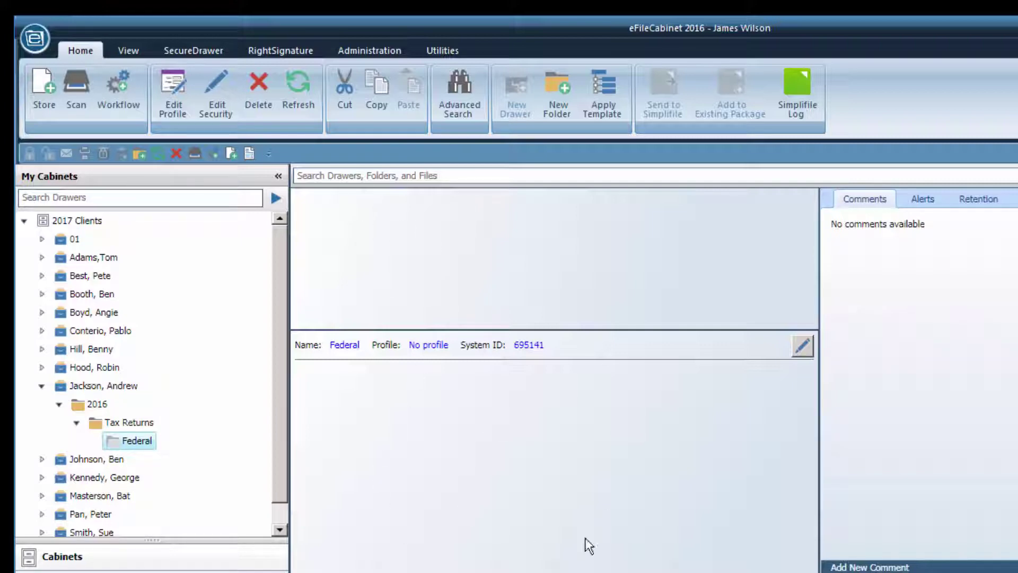
pyautogui.click(41, 386)
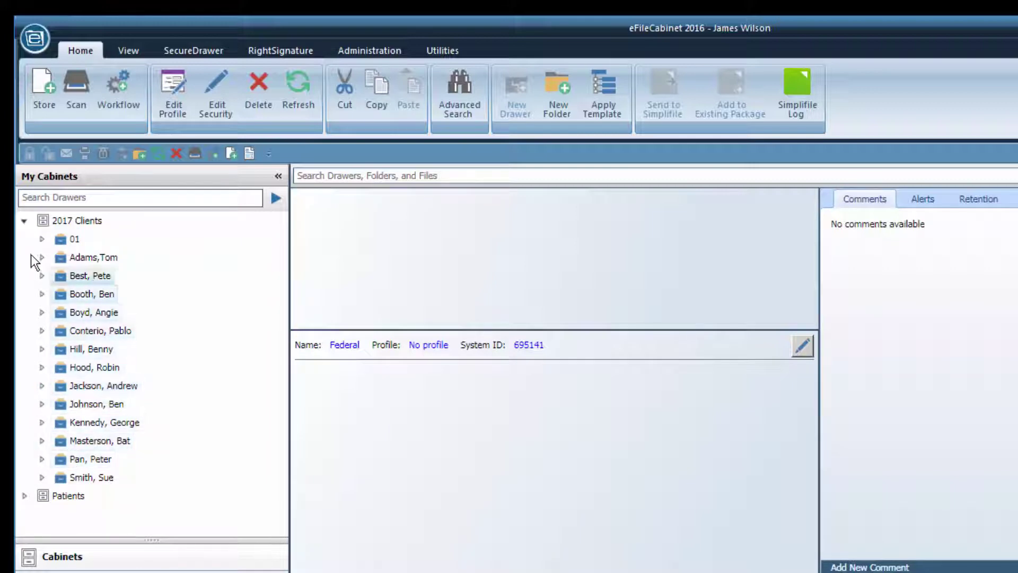
pyautogui.click(24, 223)
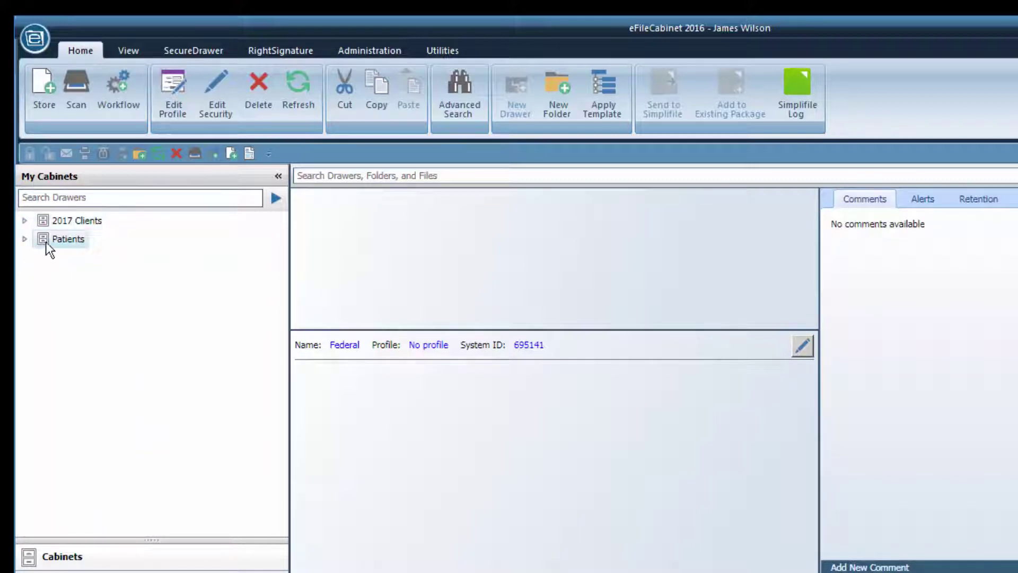
pyautogui.click(25, 239)
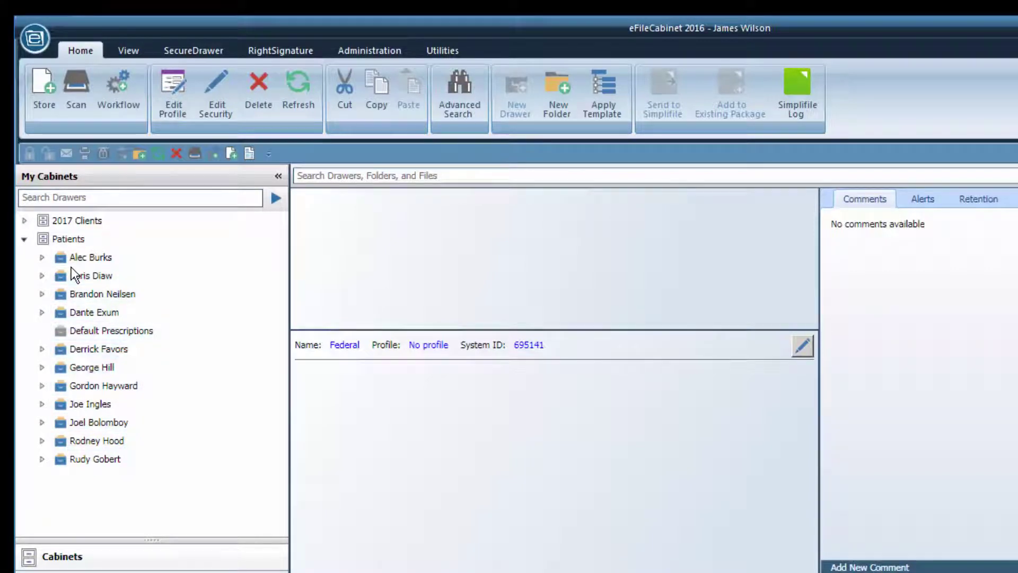
pyautogui.click(25, 239)
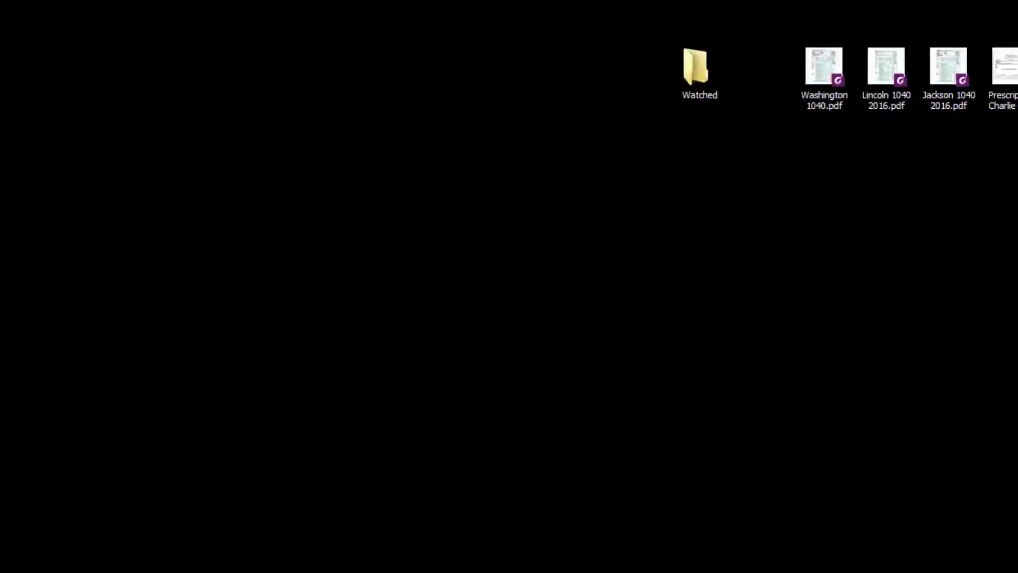
# Step: Switch to eFileCabinet Zonal OCR and set the watched folder in the general settings to the desktop's Watched folder
pyautogui.moveTo(1017, 32); pyautogui.dragTo(306, 98)
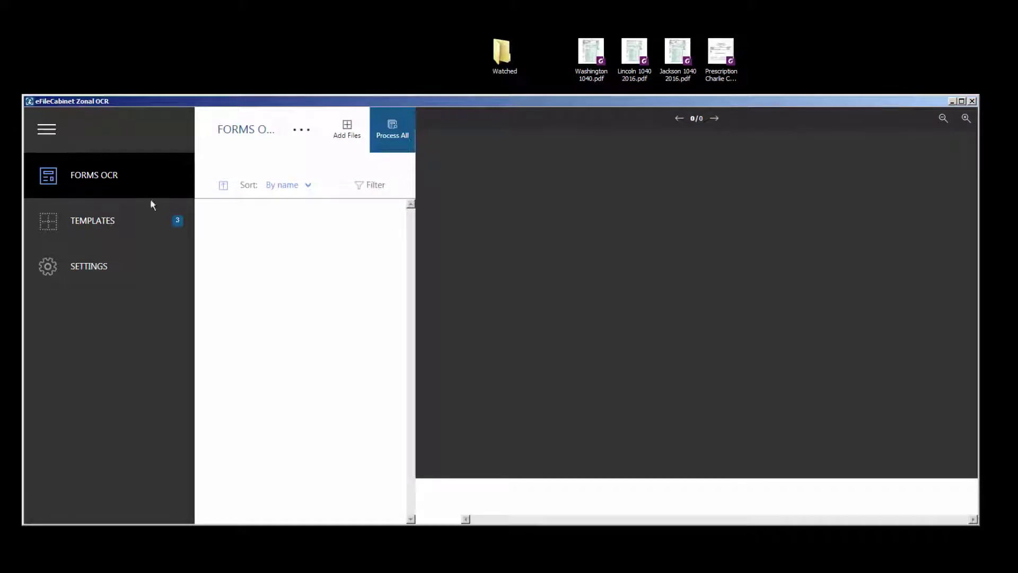
pyautogui.click(88, 265)
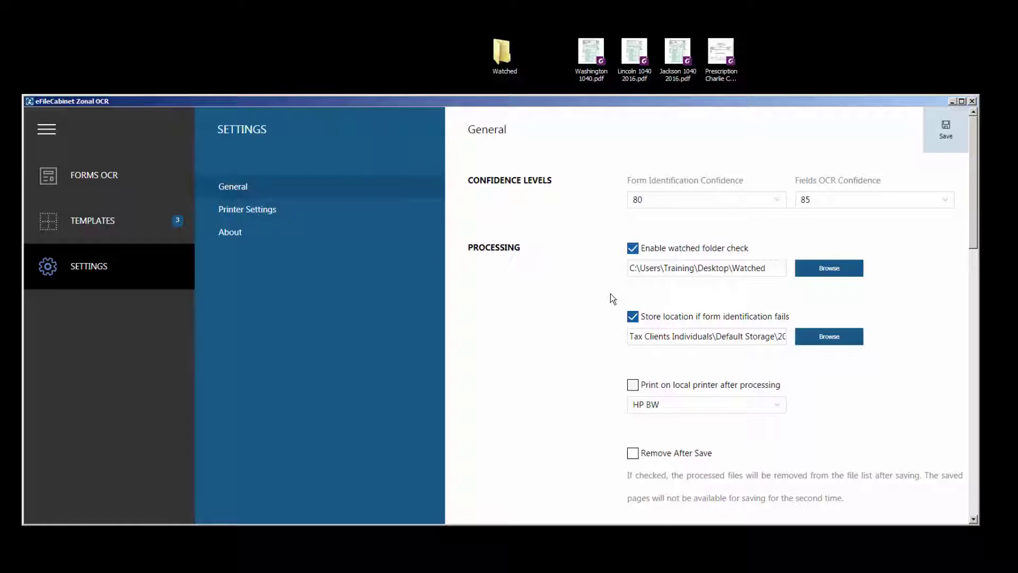
pyautogui.click(823, 276)
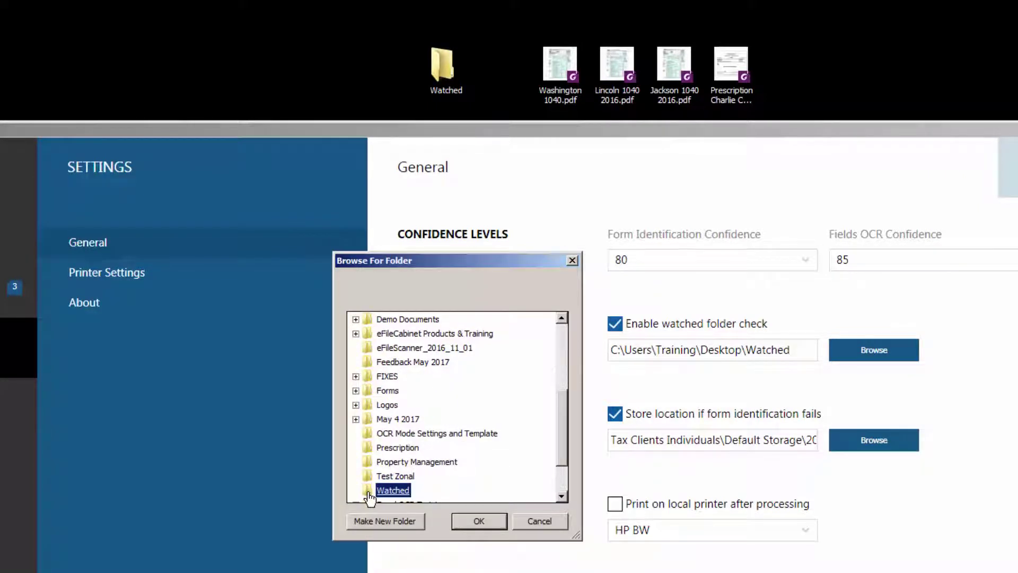
pyautogui.click(489, 520)
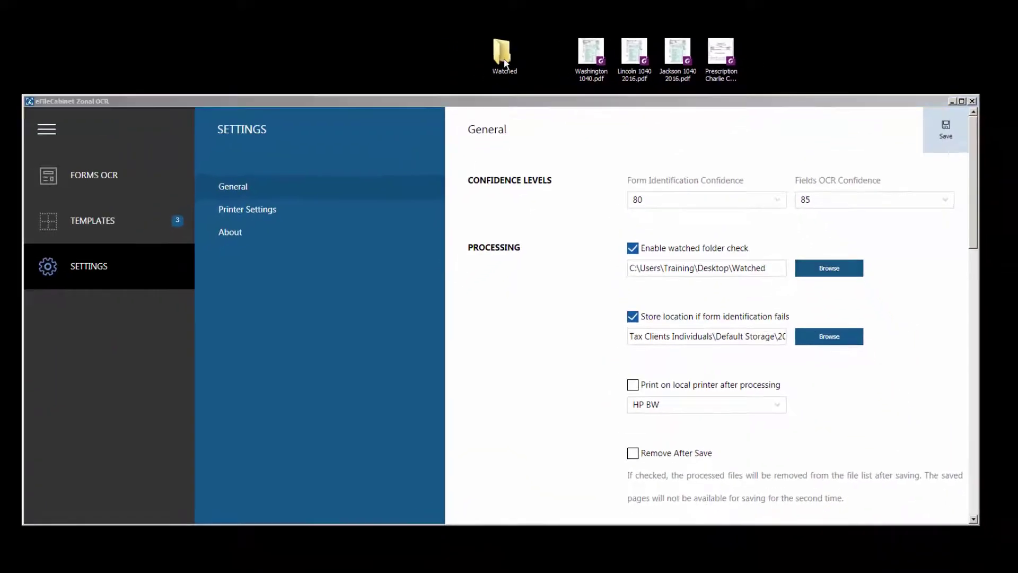
# Step: Check the desktop's Watched folder, and move the Washington, Lincoln and Jackson 1040 PDFs and the prescription PDF into it
pyautogui.doubleClick(504, 61)
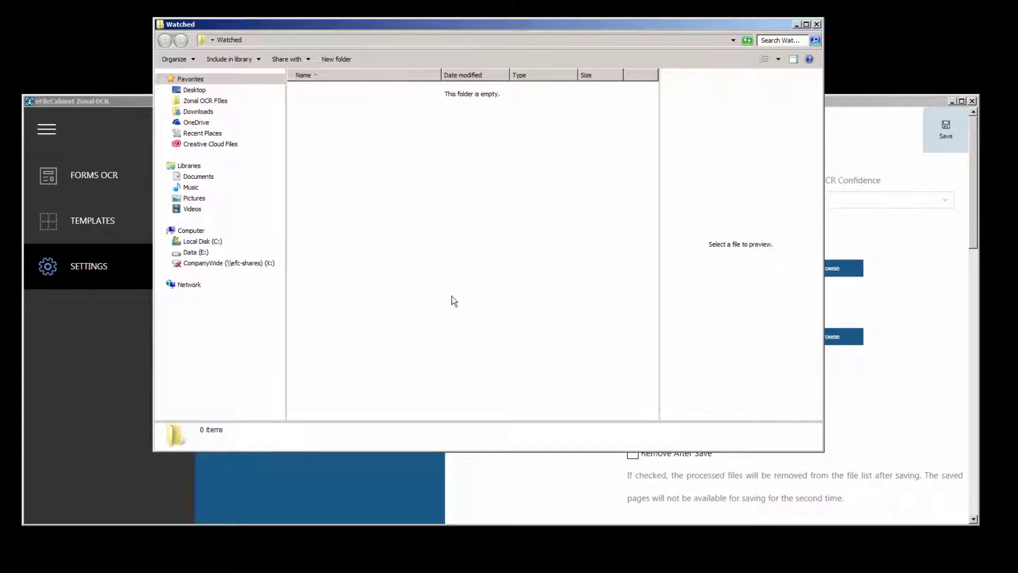
pyautogui.click(817, 24)
pyautogui.click(590, 60)
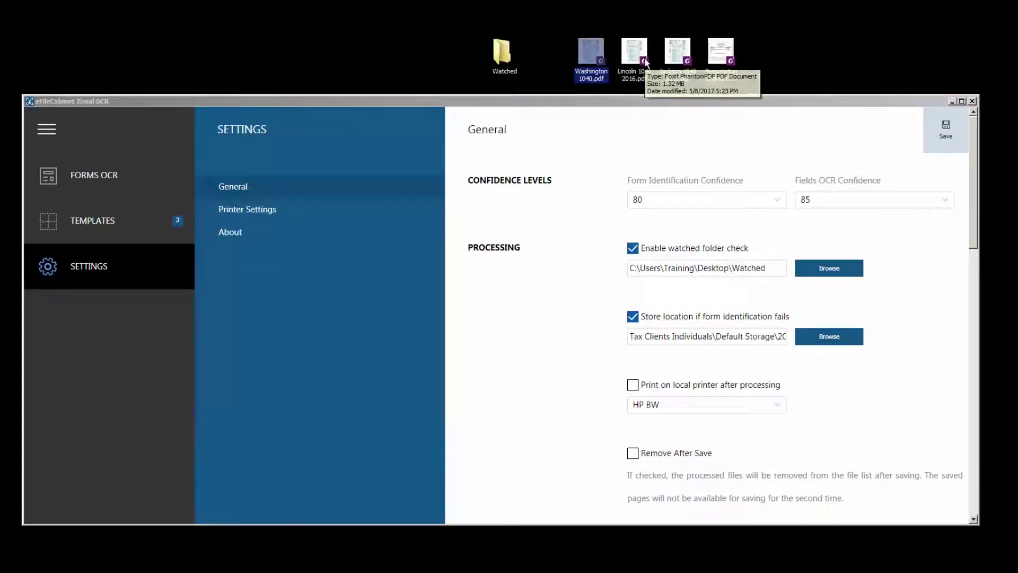
pyautogui.keyDown('ctrl'); pyautogui.click(636, 53); pyautogui.keyUp('ctrl')
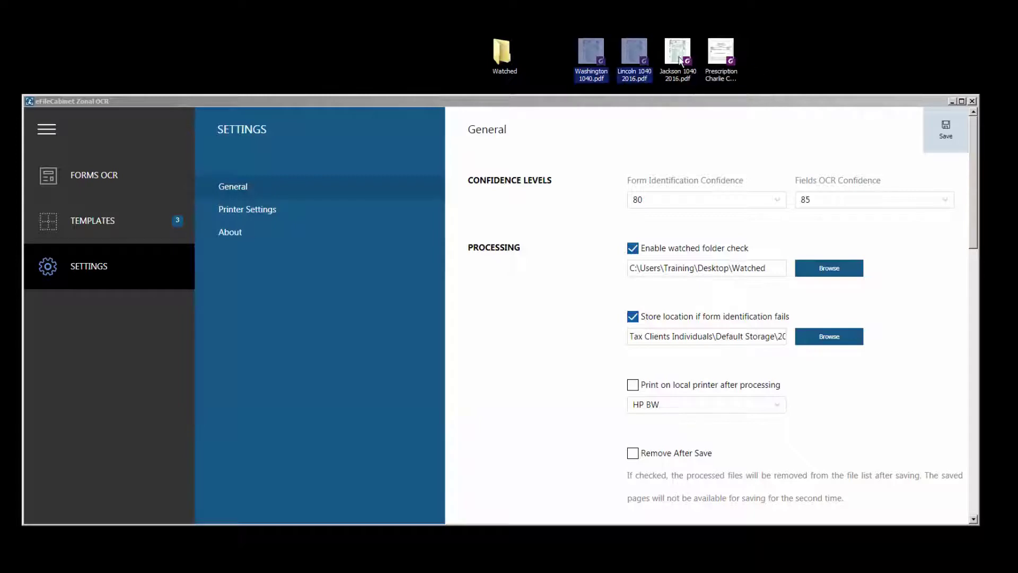
pyautogui.keyDown('ctrl'); pyautogui.click(678, 53); pyautogui.keyUp('ctrl')
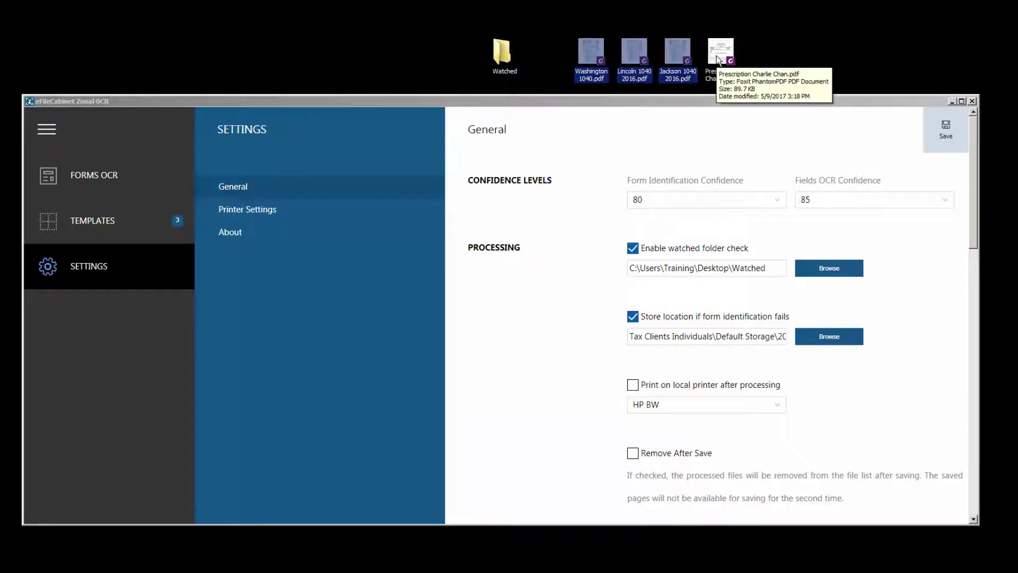
pyautogui.keyDown('ctrl'); pyautogui.click(720, 53); pyautogui.keyUp('ctrl')
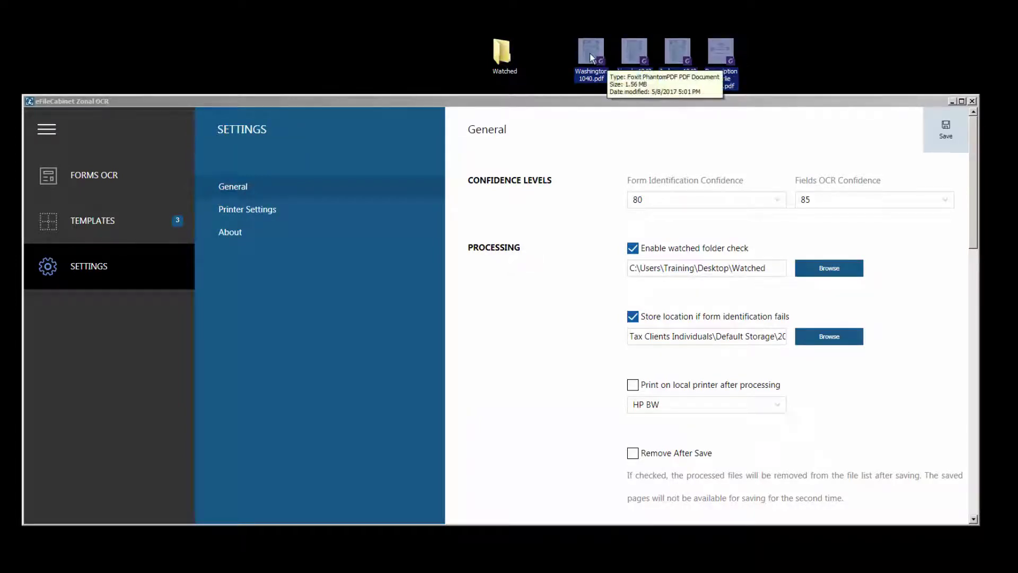
pyautogui.moveTo(568, 53); pyautogui.dragTo(507, 49)
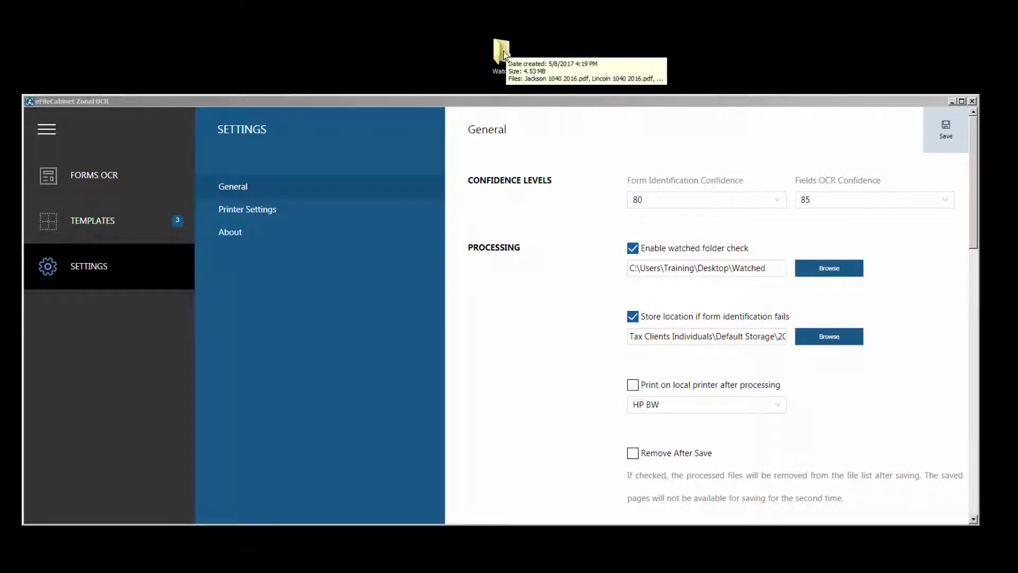
# Step: Check the files inside the Watched folder and save the Zonal OCR general settings
pyautogui.doubleClick(504, 52)
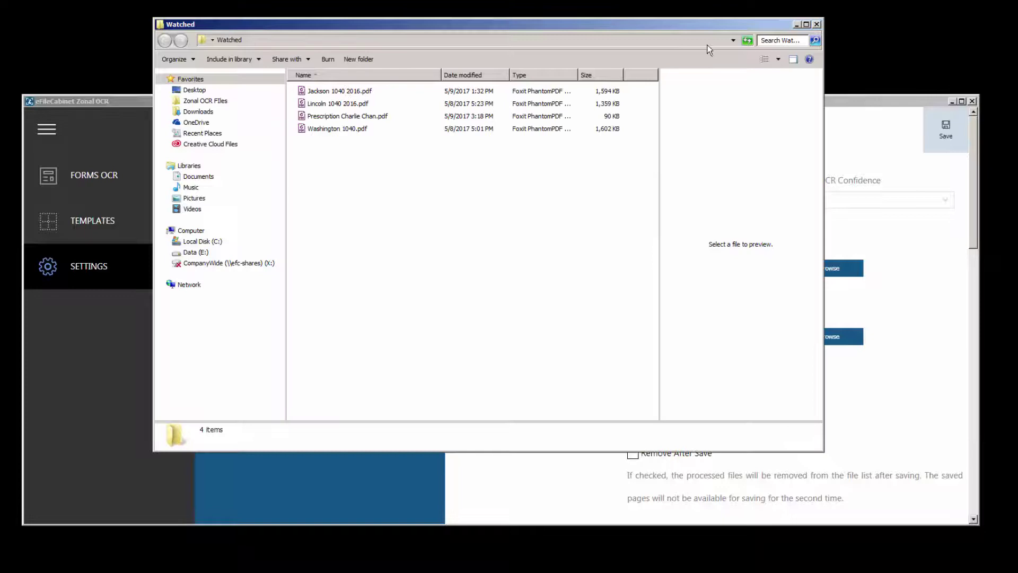
pyautogui.click(817, 24)
pyautogui.click(944, 133)
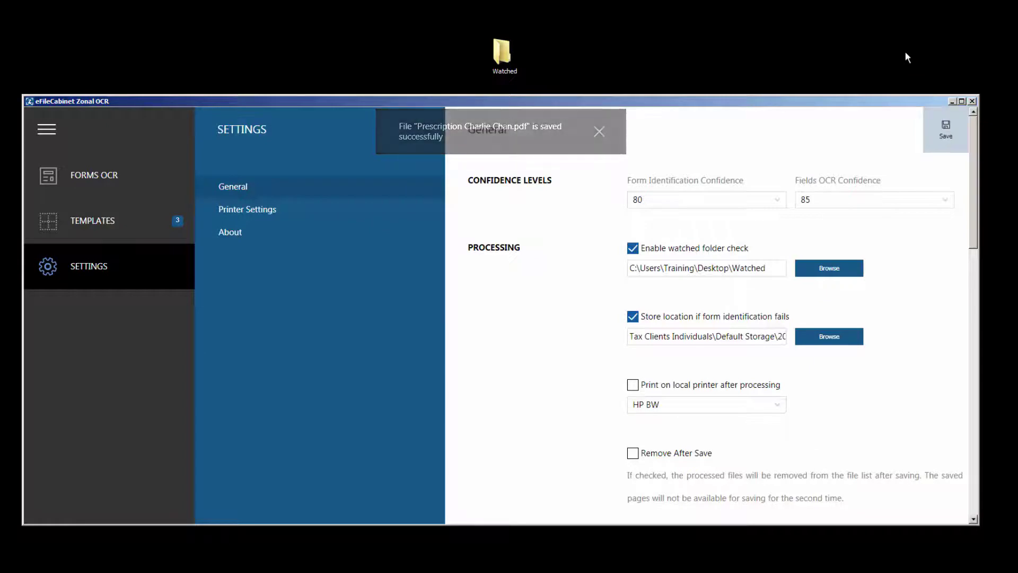
# Step: Review the matched template and extracted fields of the three 1040 returns and the prescription in Forms OCR, and process all files
pyautogui.click(89, 175)
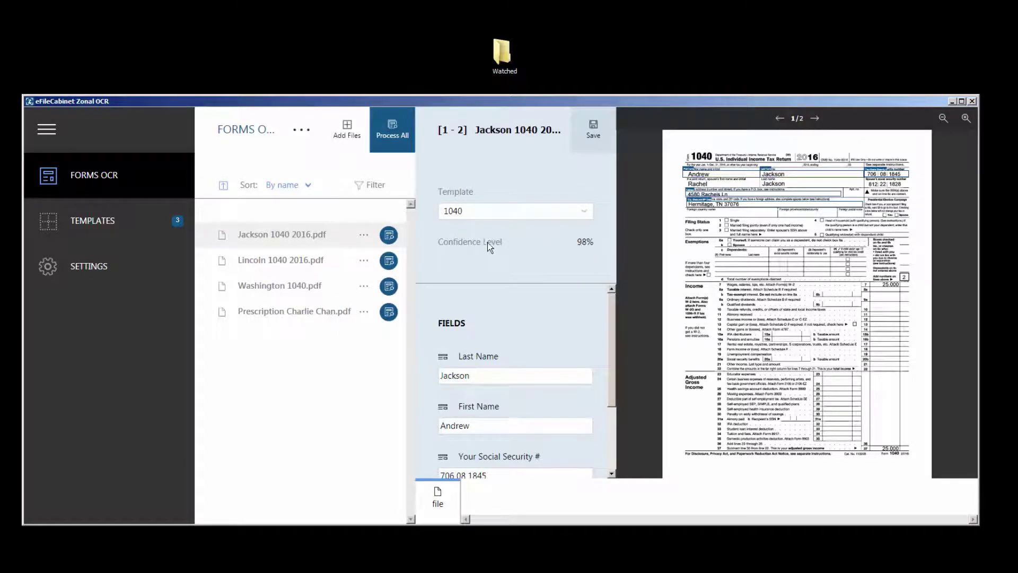
pyautogui.moveTo(611, 333); pyautogui.dragTo(618, 352)
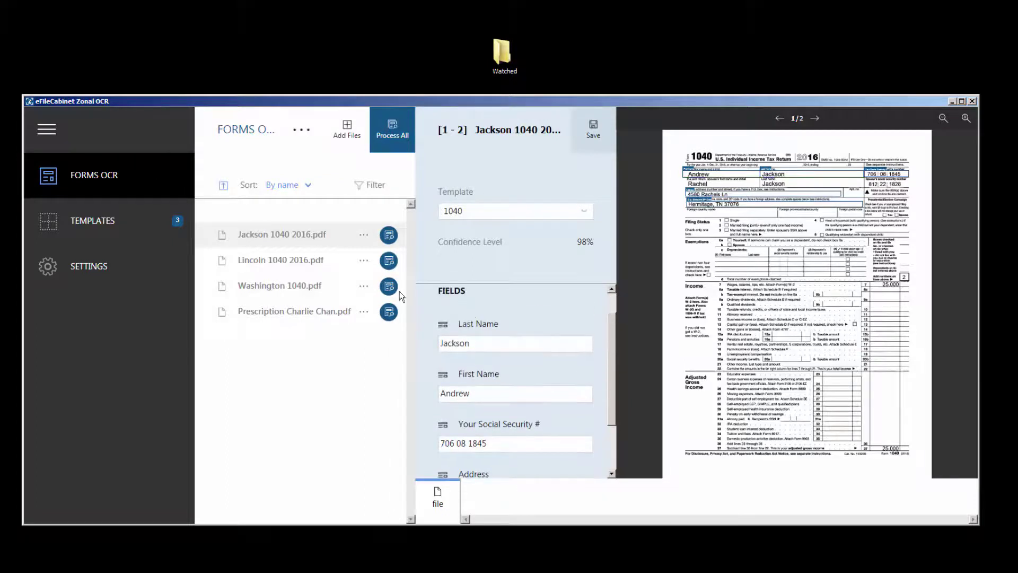
pyautogui.click(275, 263)
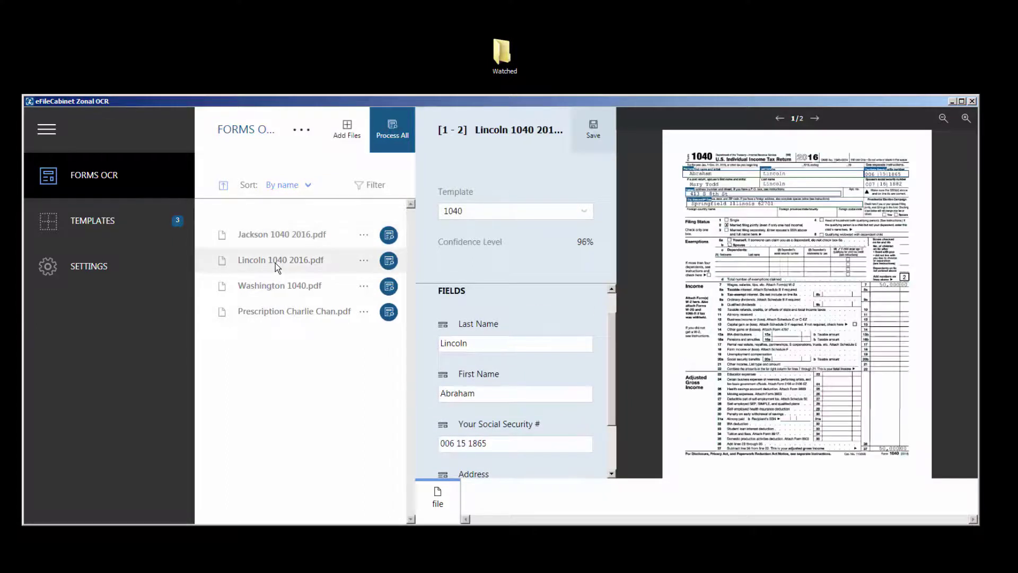
pyautogui.click(279, 289)
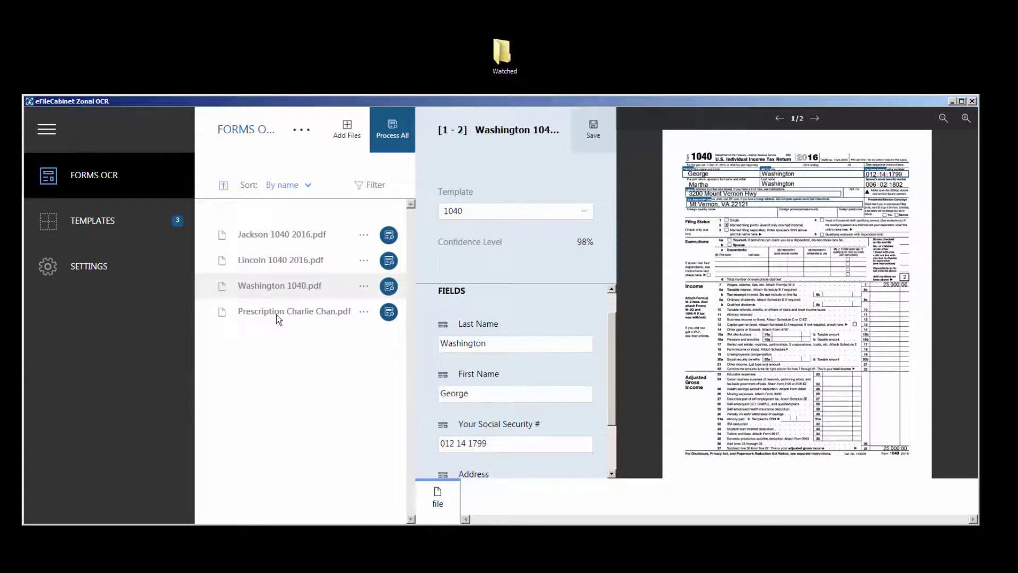
pyautogui.click(276, 317)
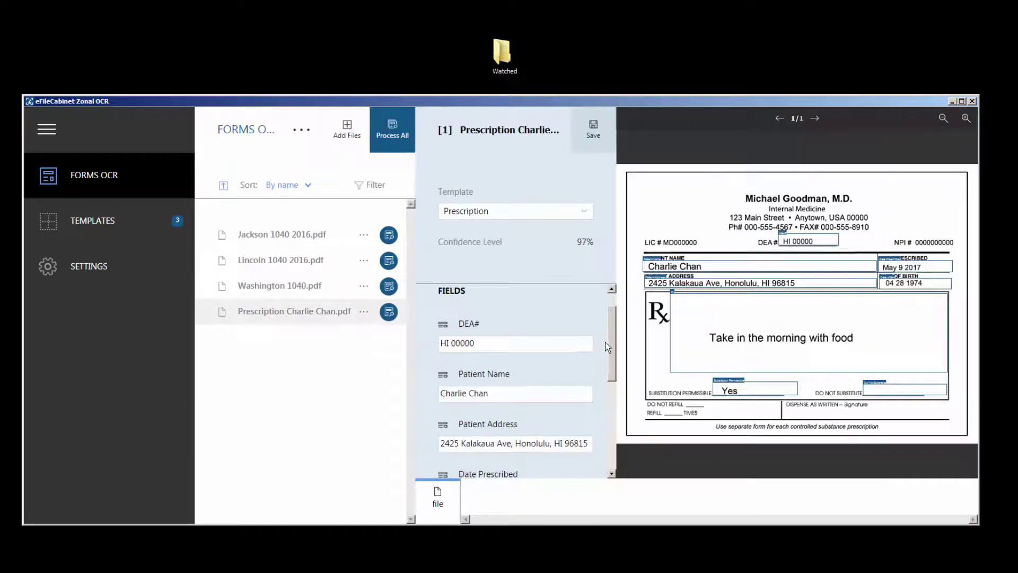
pyautogui.moveTo(613, 338)
pyautogui.mouseDown()
pyautogui.moveTo(613, 447)
pyautogui.moveTo(618, 343)
pyautogui.mouseUp()
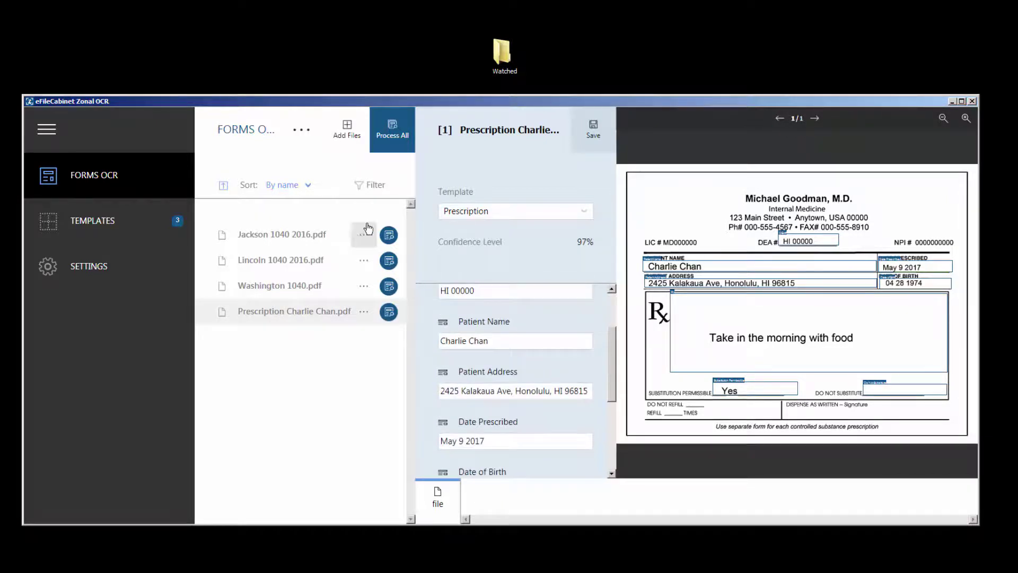
pyautogui.click(399, 136)
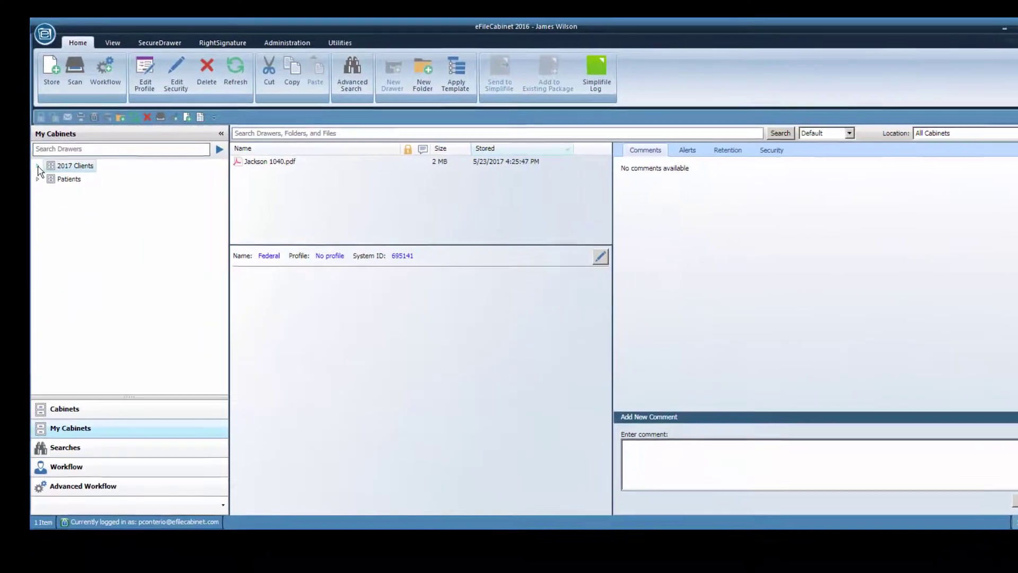
# Step: Switch to eFileCabinet, open the 2017 Clients cabinet and refresh its list of drawers
pyautogui.click(37, 168)
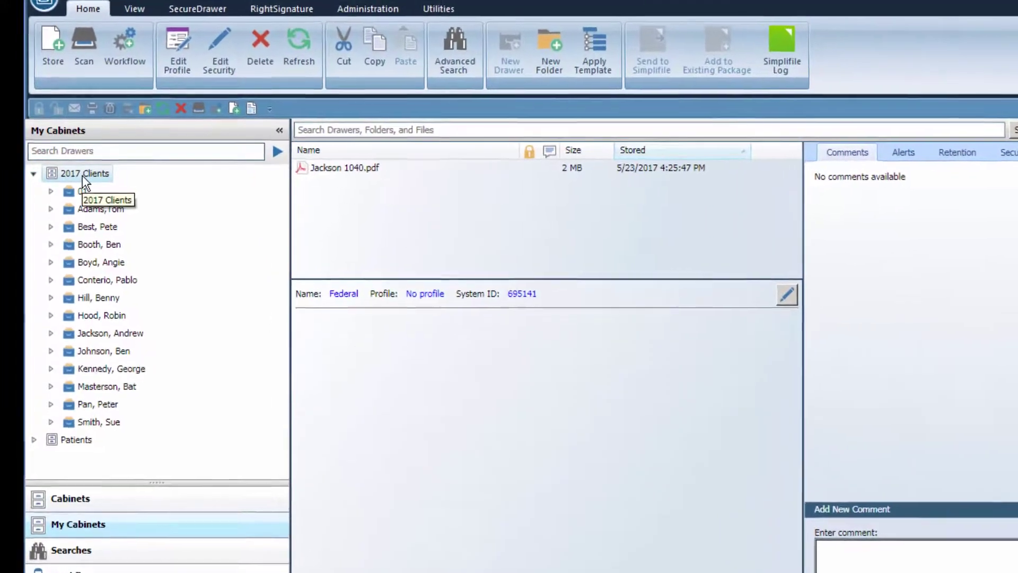
pyautogui.click(84, 176)
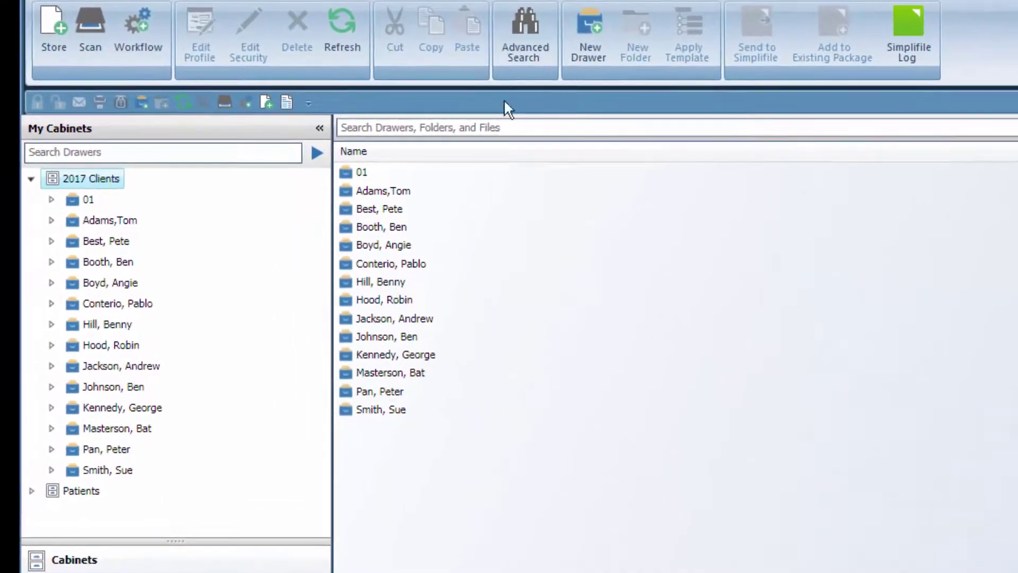
pyautogui.click(332, 11)
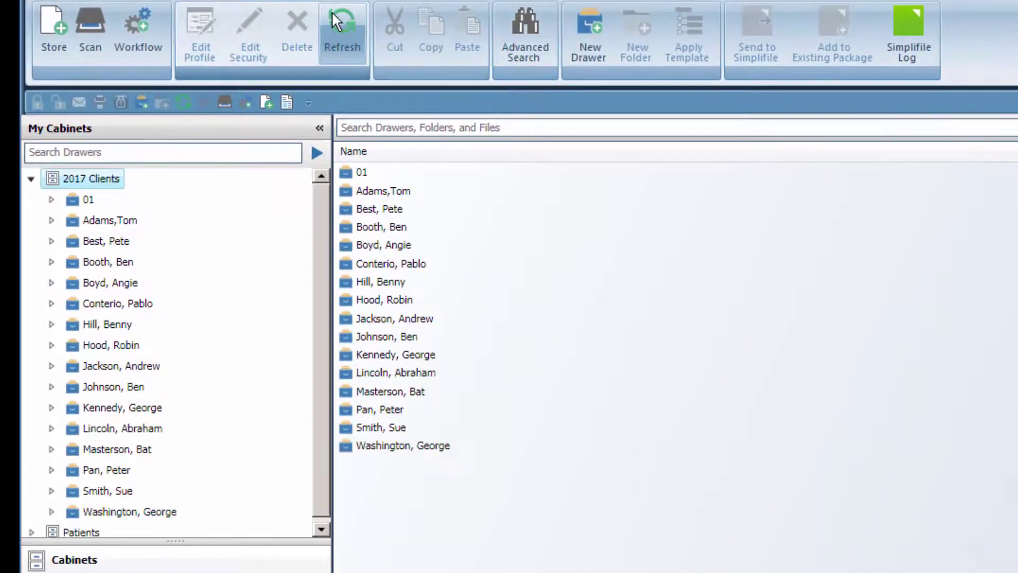
# Step: Open Lincoln 1040.pdf in the Lincoln drawer's 2016 > Tax Returns > Federal folder and check its profile fields
pyautogui.click(52, 428)
pyautogui.scroll(-2, 323, 371)
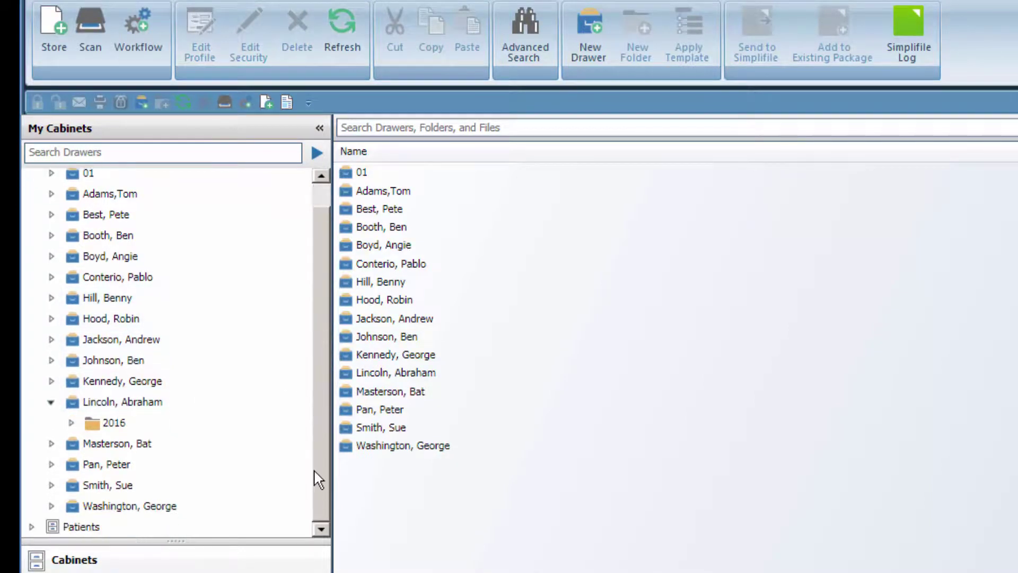
pyautogui.click(71, 423)
pyautogui.click(90, 444)
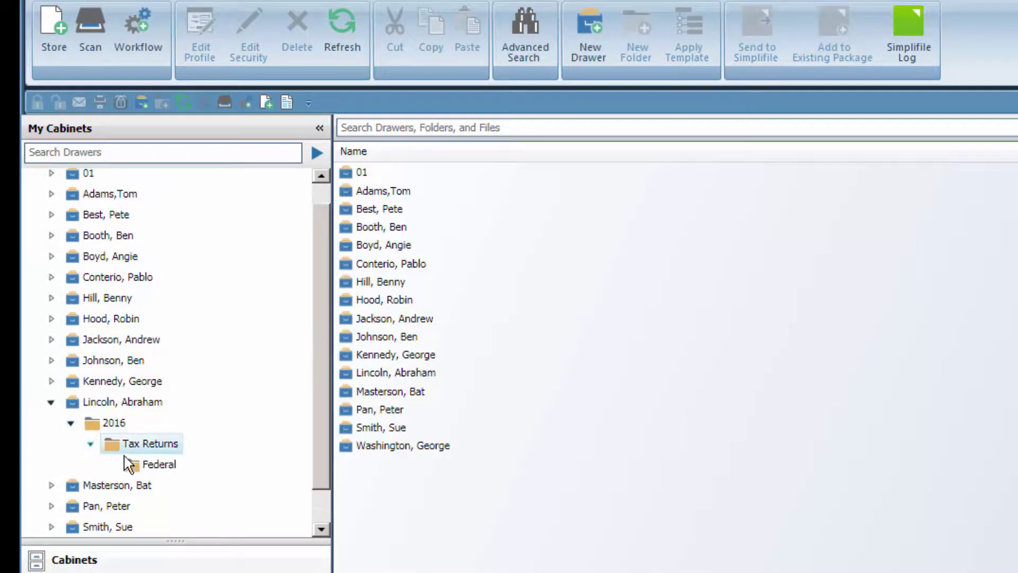
pyautogui.click(127, 462)
pyautogui.click(371, 174)
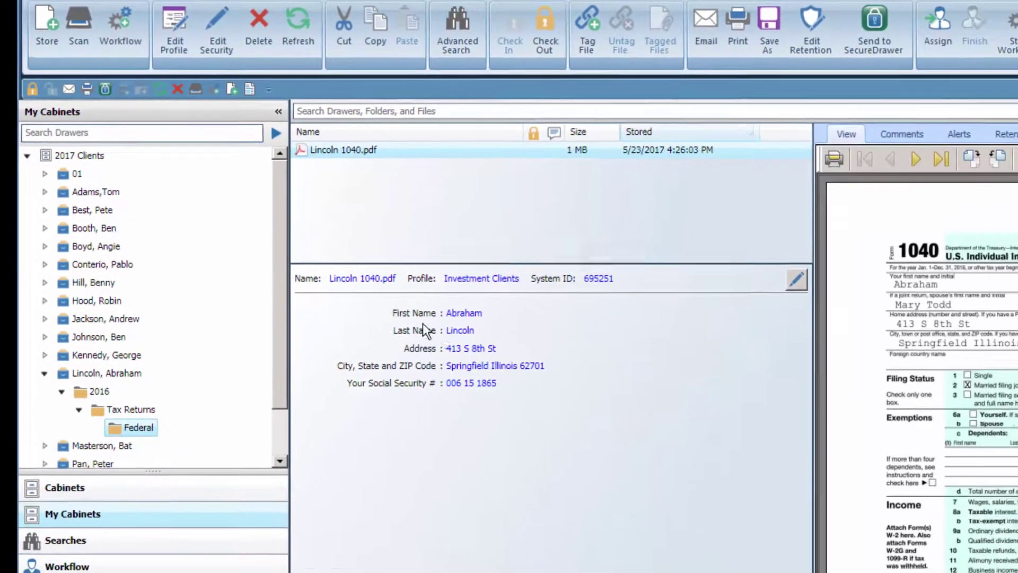
# Step: Open Washington 1040.pdf in the Washington drawer's 2016 > Tax Returns > Federal folder and compare its profile fields with the form
pyautogui.scroll(-1, 273, 384)
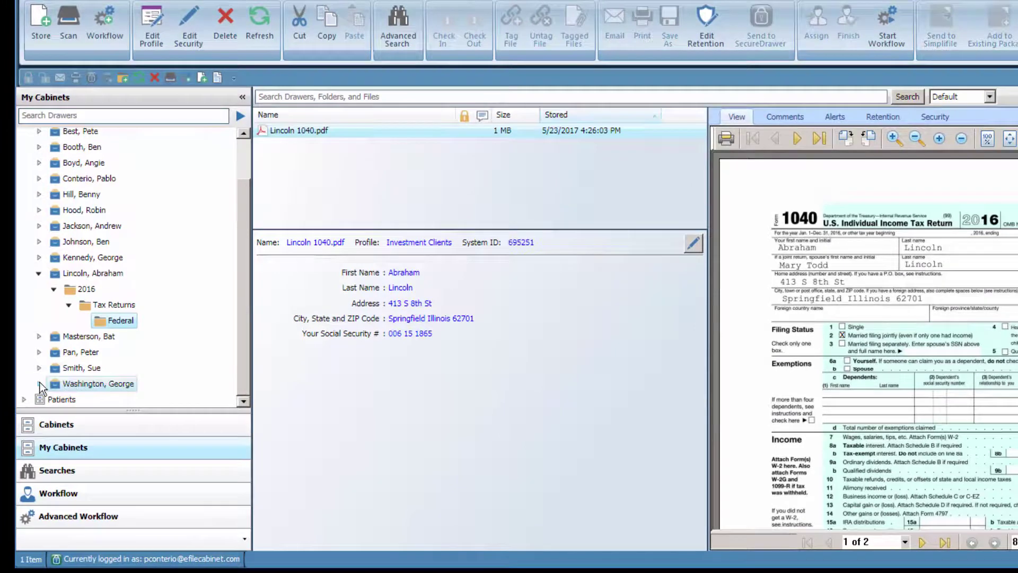
pyautogui.click(103, 382)
pyautogui.scroll(-1, 243, 283)
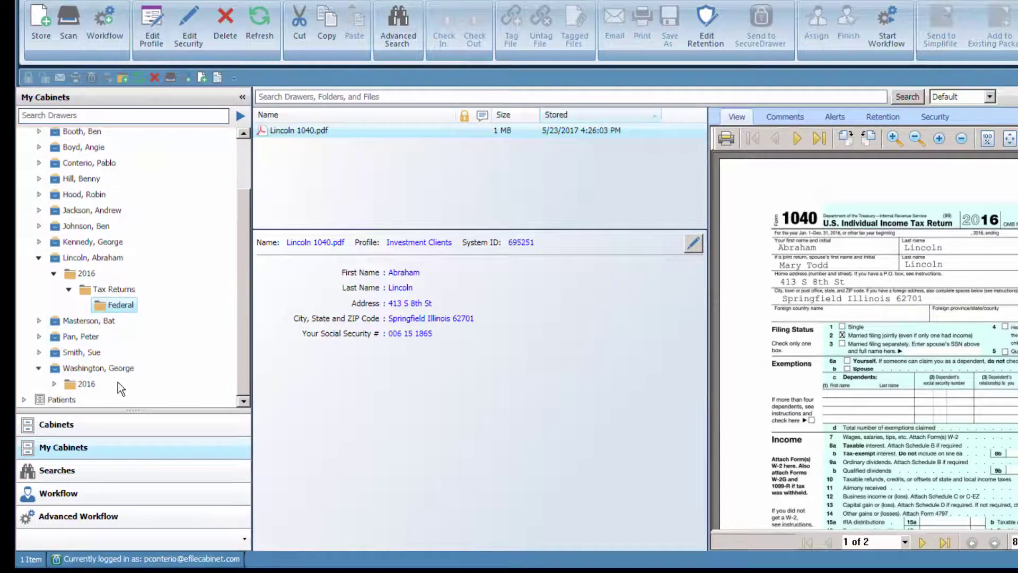
pyautogui.click(54, 383)
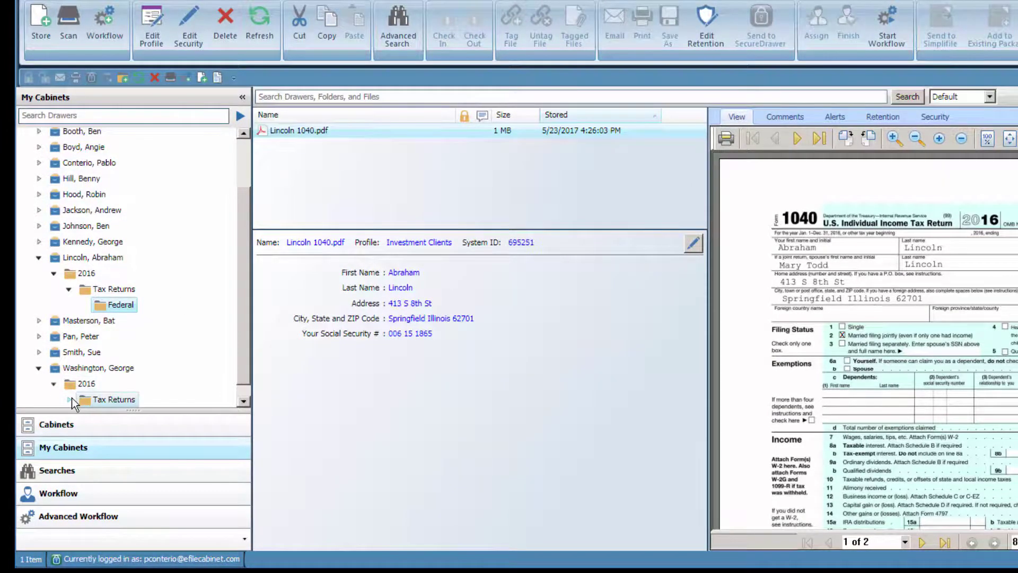
pyautogui.click(72, 398)
pyautogui.scroll(-2, 244, 298)
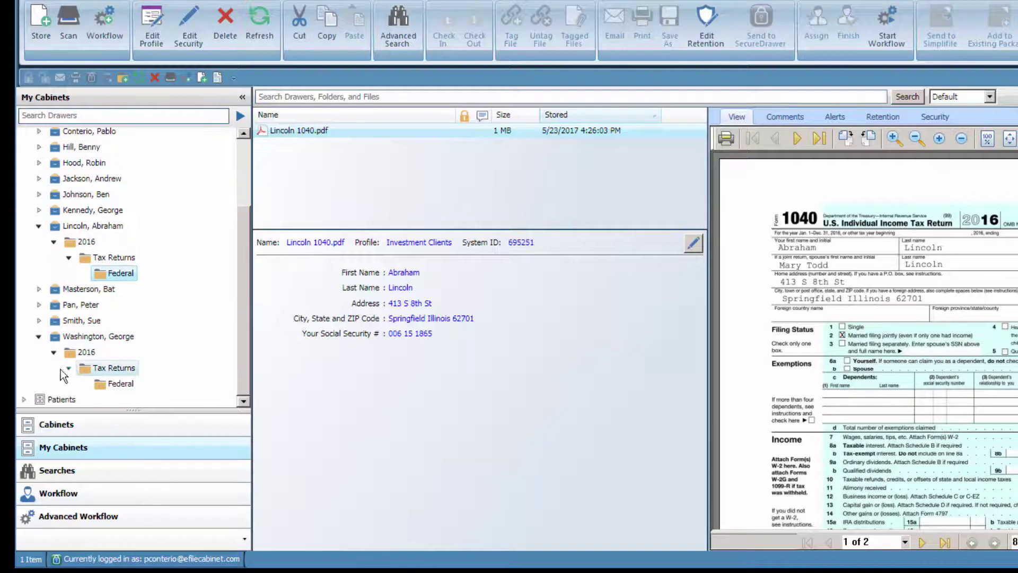
pyautogui.click(119, 385)
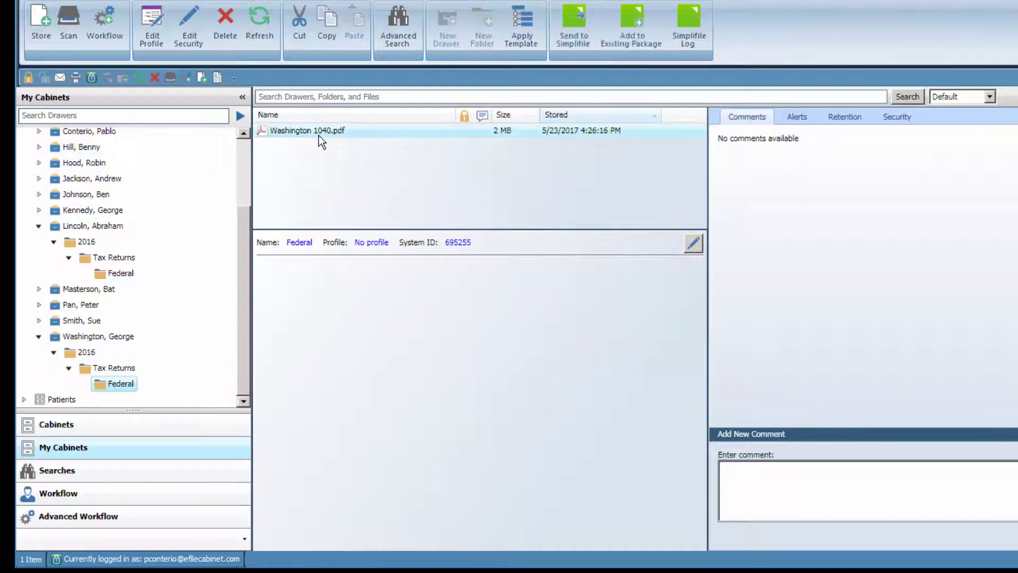
pyautogui.click(319, 136)
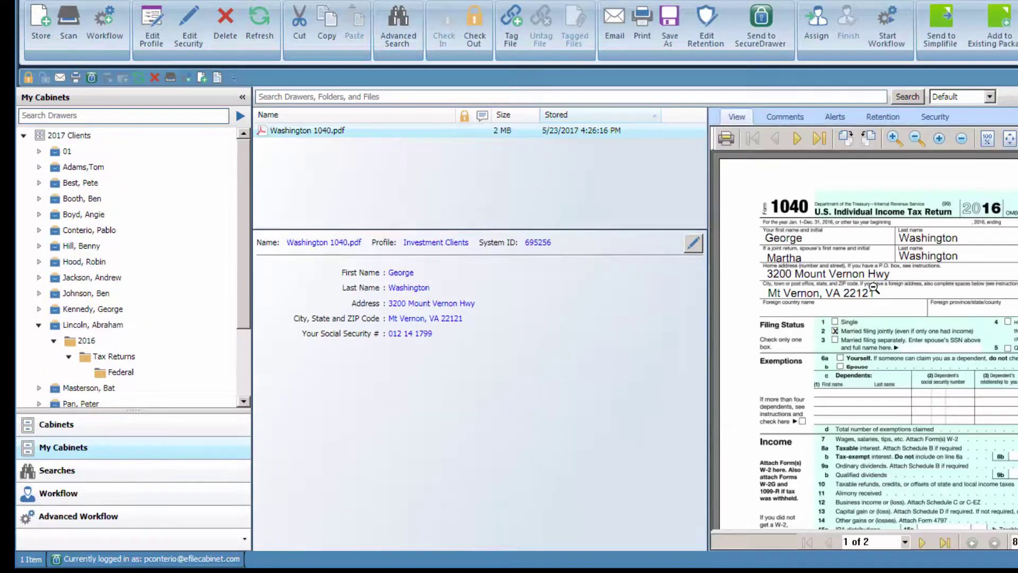
# Step: Open Jackson 1040.pdf in the Jackson drawer's 2016 > Tax Returns > Federal folder and check its profile fields
pyautogui.click(39, 278)
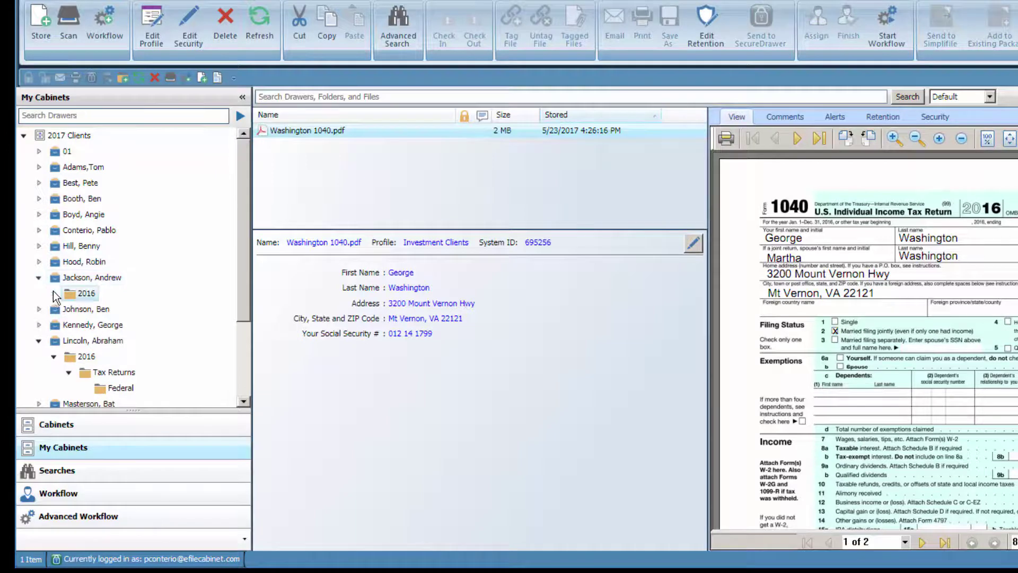
pyautogui.click(54, 293)
pyautogui.click(68, 309)
pyautogui.click(121, 325)
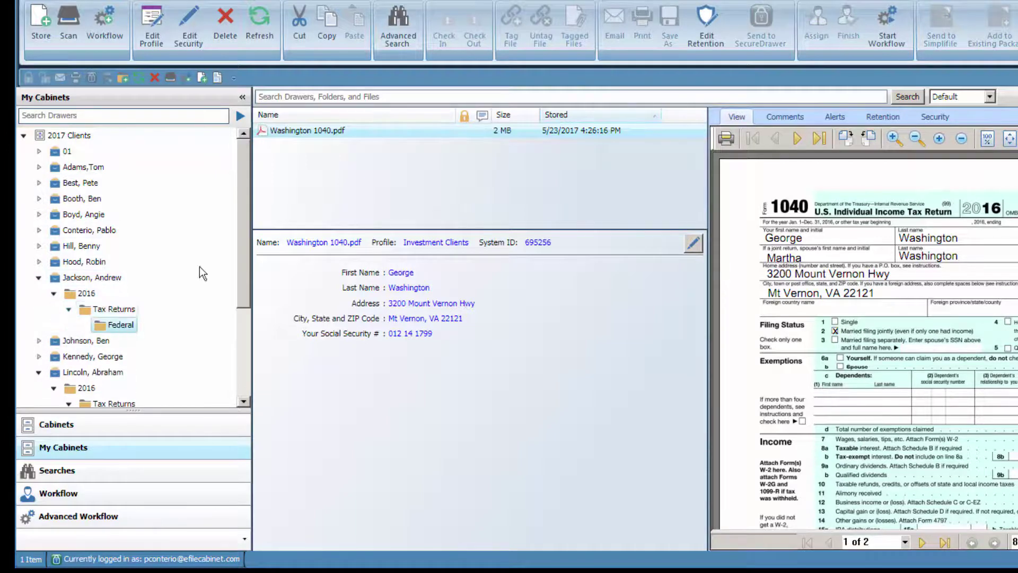
pyautogui.click(311, 131)
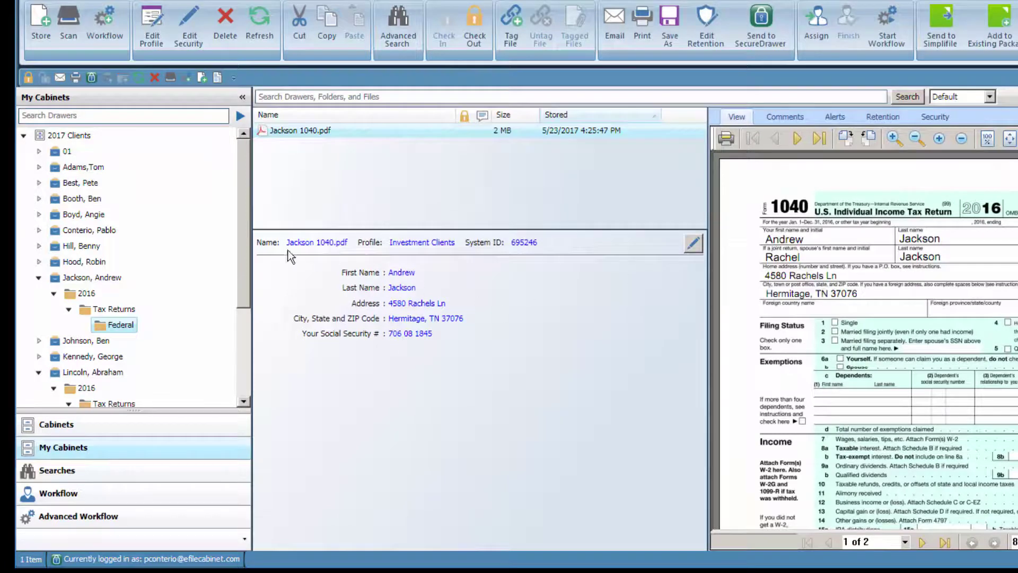
# Step: Collapse the 2017 Clients cabinet, open the Patients cabinet and refresh its list of drawers
pyautogui.click(24, 135)
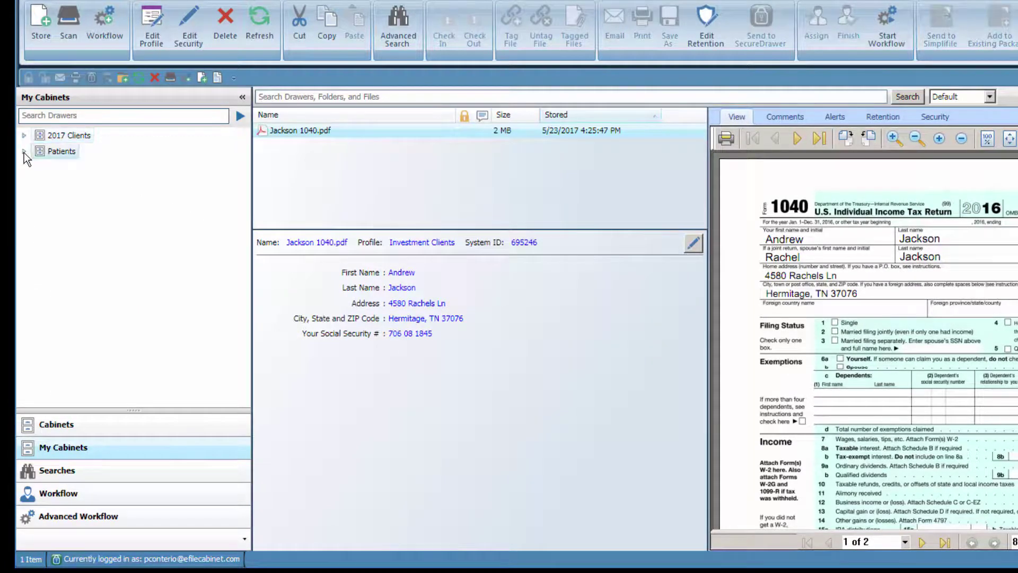
pyautogui.click(24, 152)
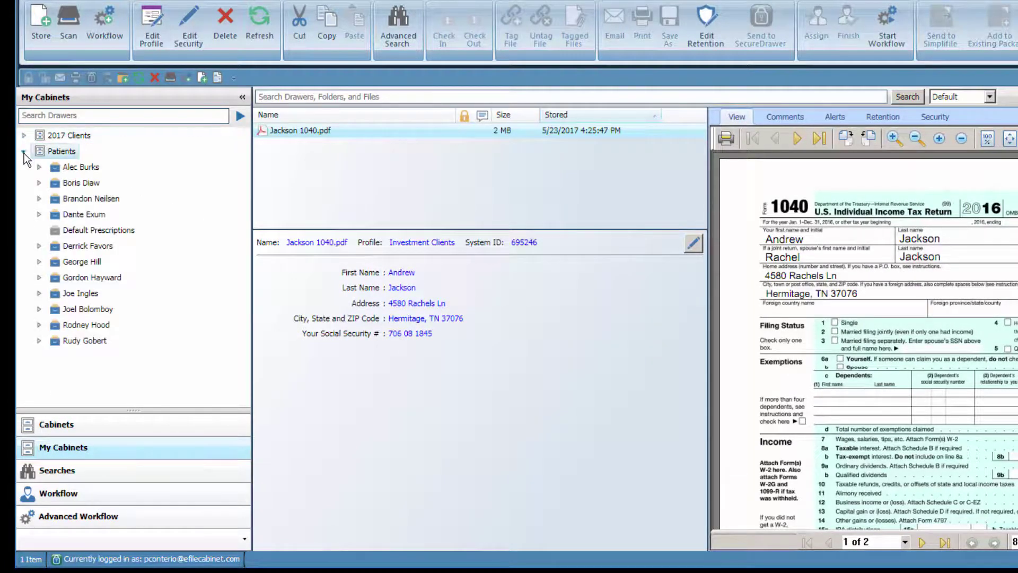
pyautogui.click(39, 153)
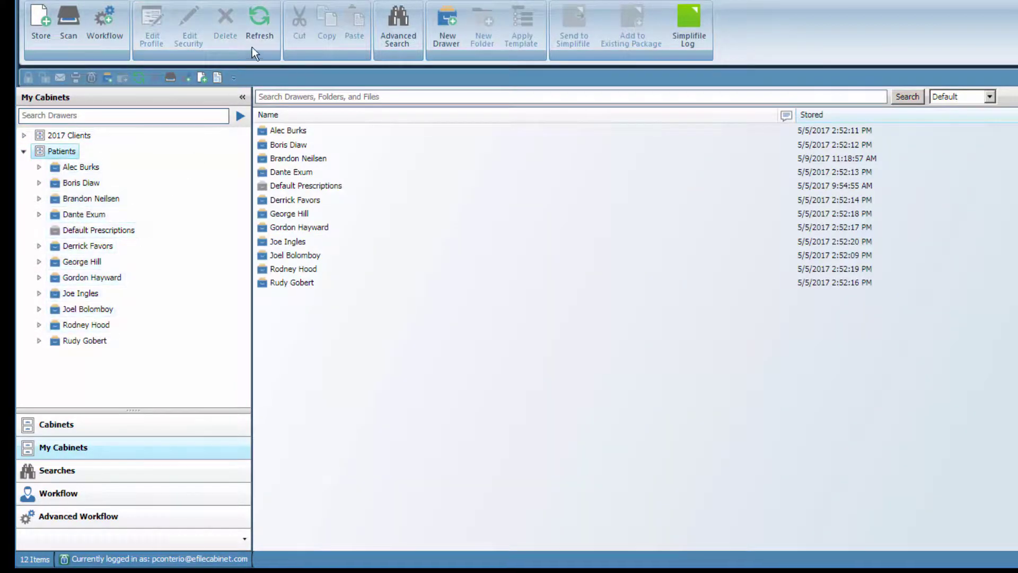
pyautogui.click(266, 23)
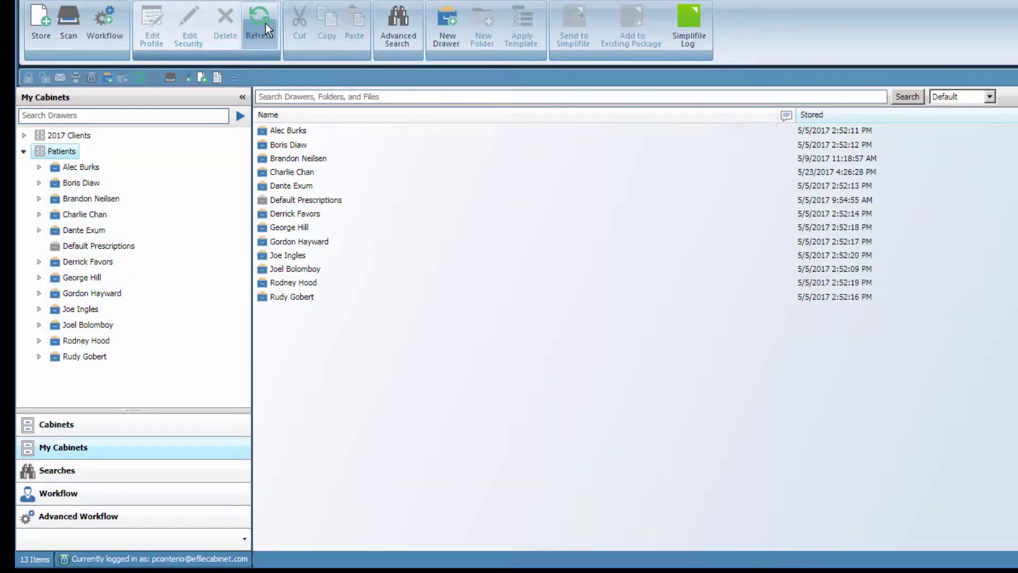
# Step: Open the processed prescription PDF in the matching patient drawer's Prescriptions folder and check its profile fields
pyautogui.click(39, 214)
pyautogui.click(69, 230)
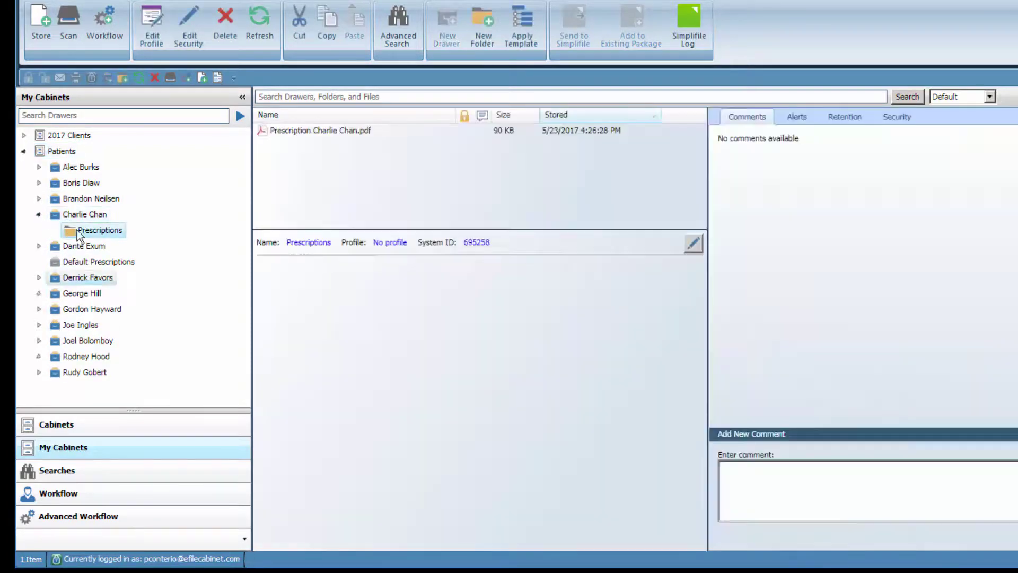
pyautogui.click(305, 133)
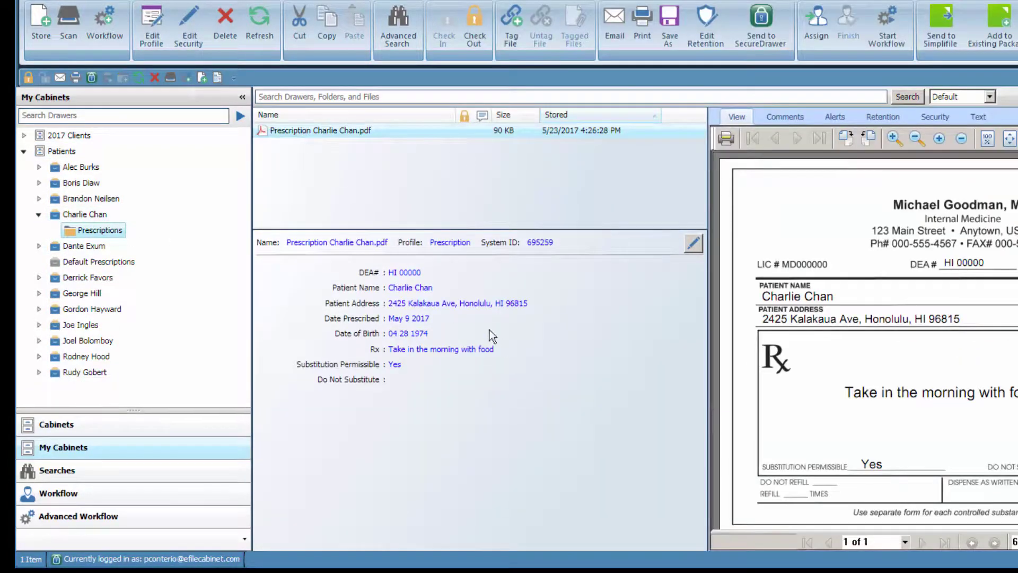